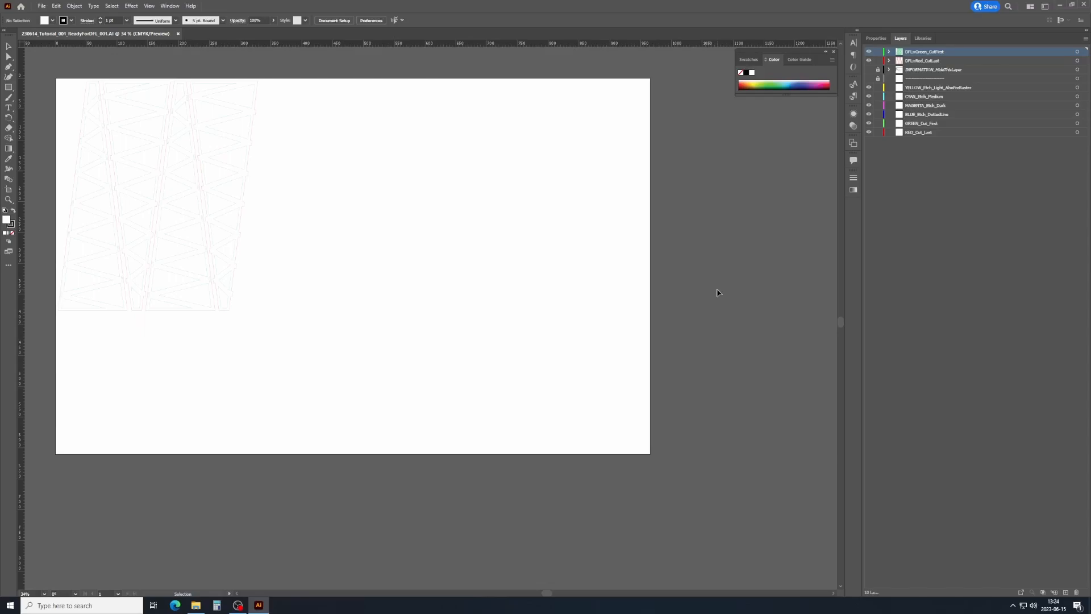
Start printing the document and choose SpiritGLS-4.07-06 as the printer
key(a)
key(ctrl+p)
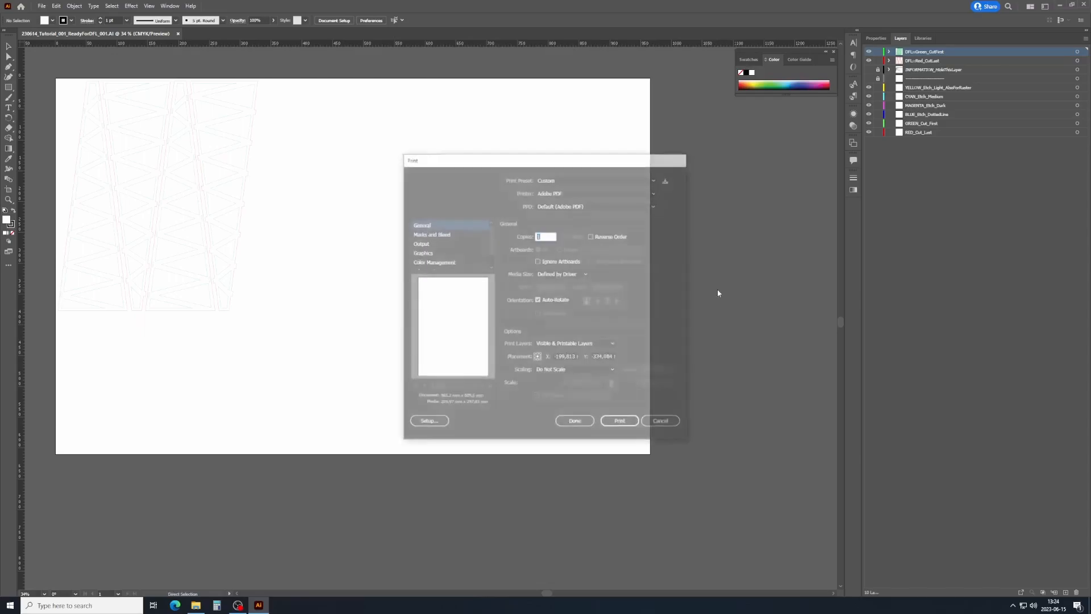
click(575, 191)
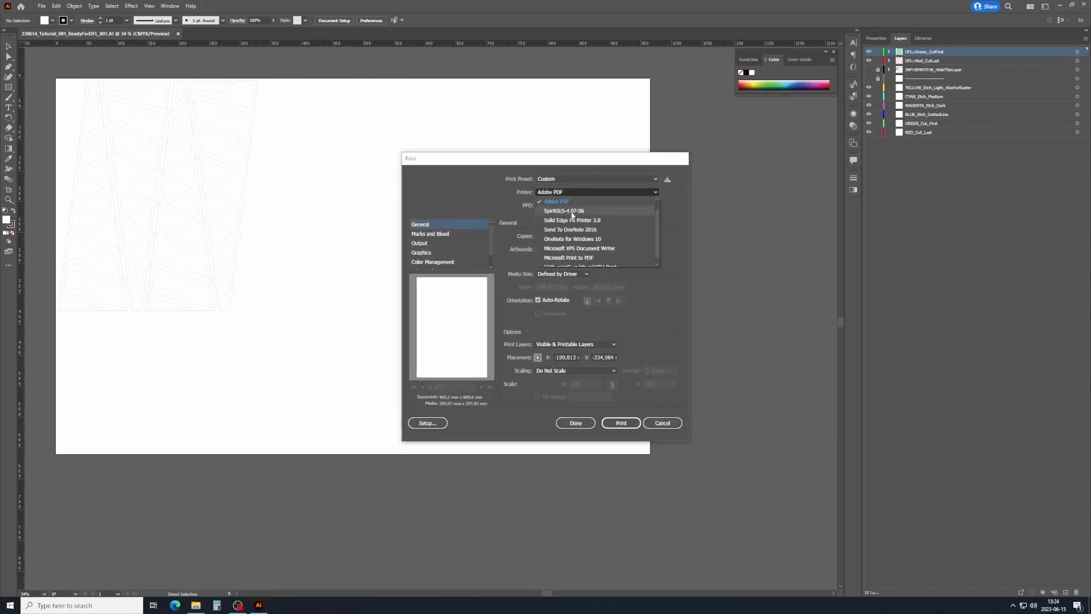
click(580, 211)
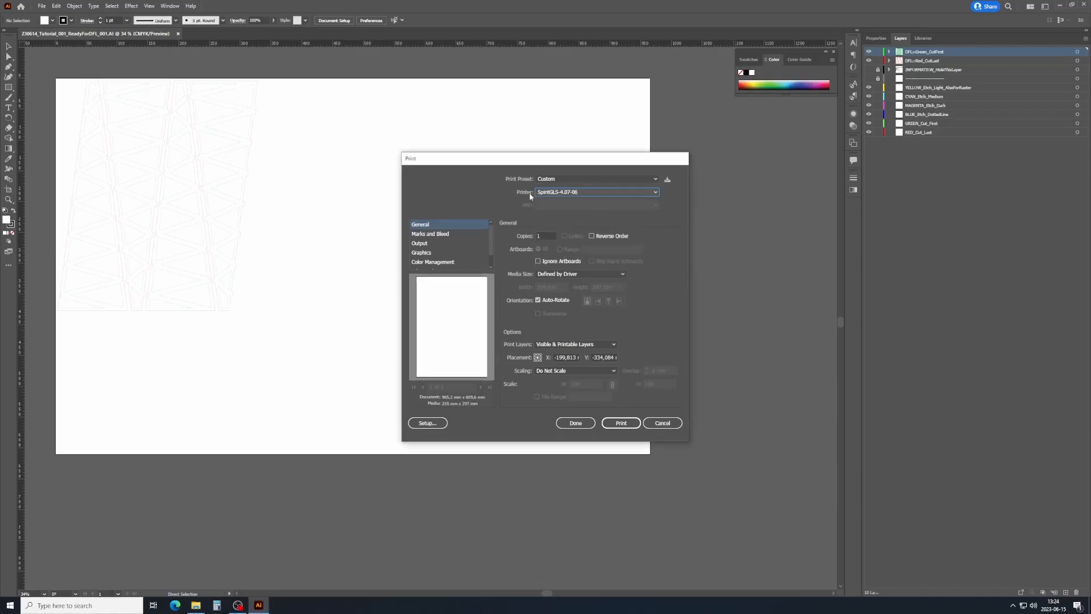
Open the laser driver's printing preferences through the print setup and enable the Extend paper option
click(427, 424)
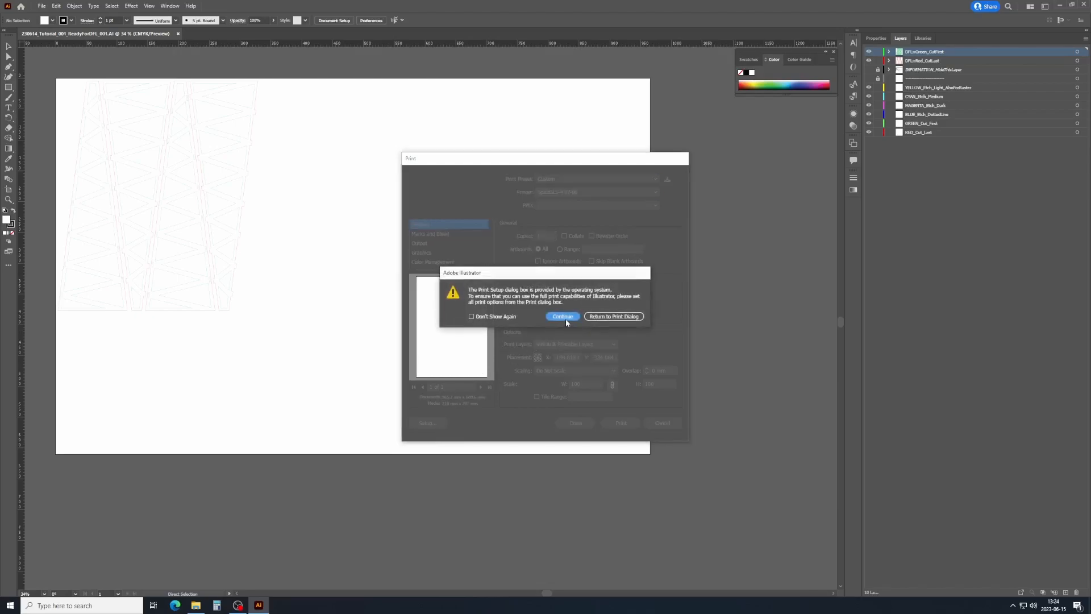
click(568, 317)
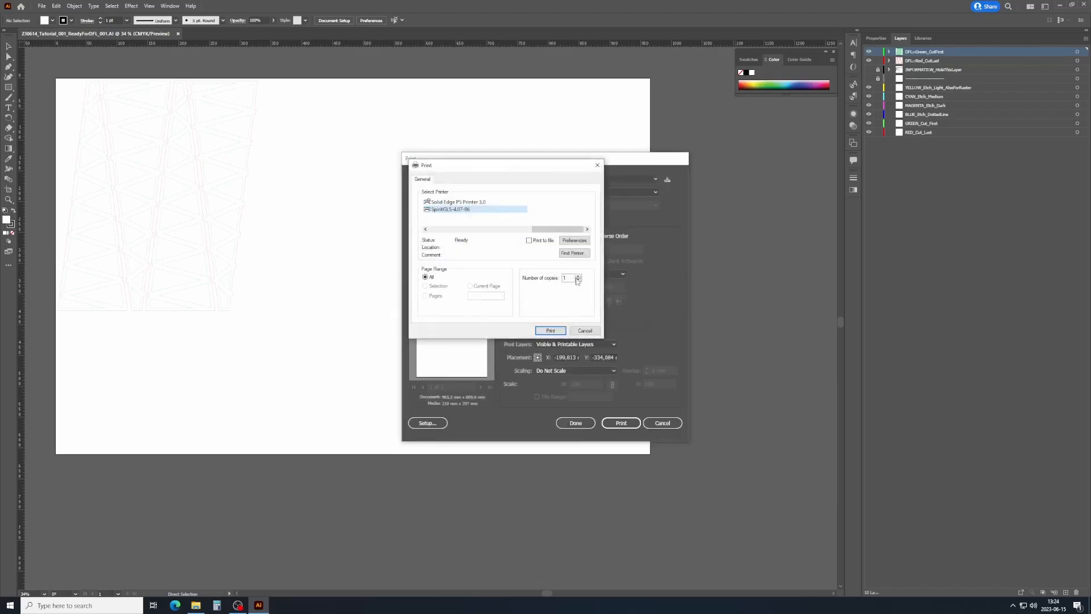
click(582, 241)
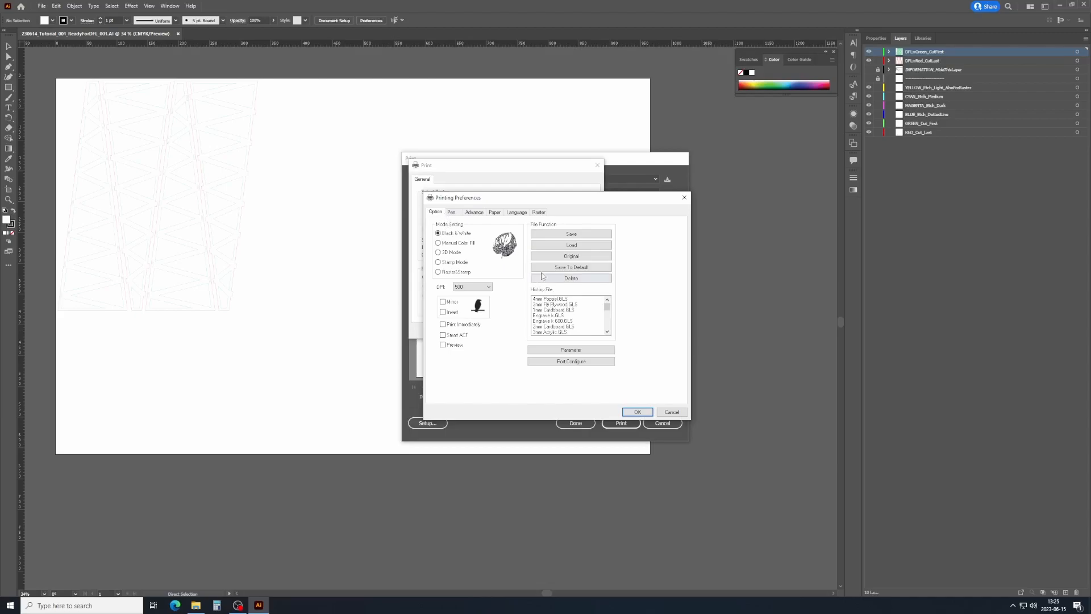
click(494, 212)
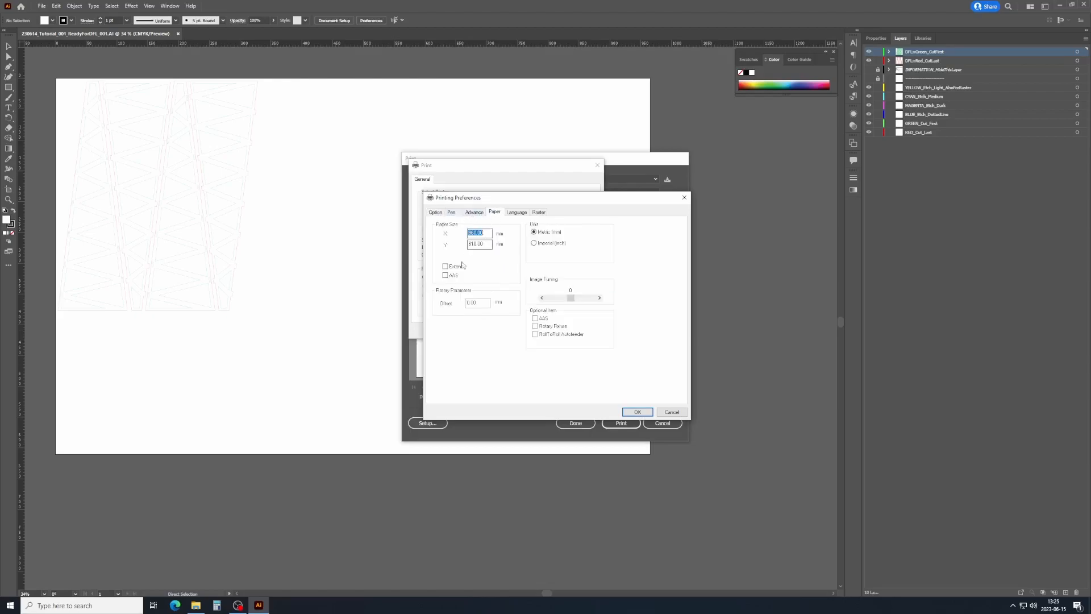
click(437, 213)
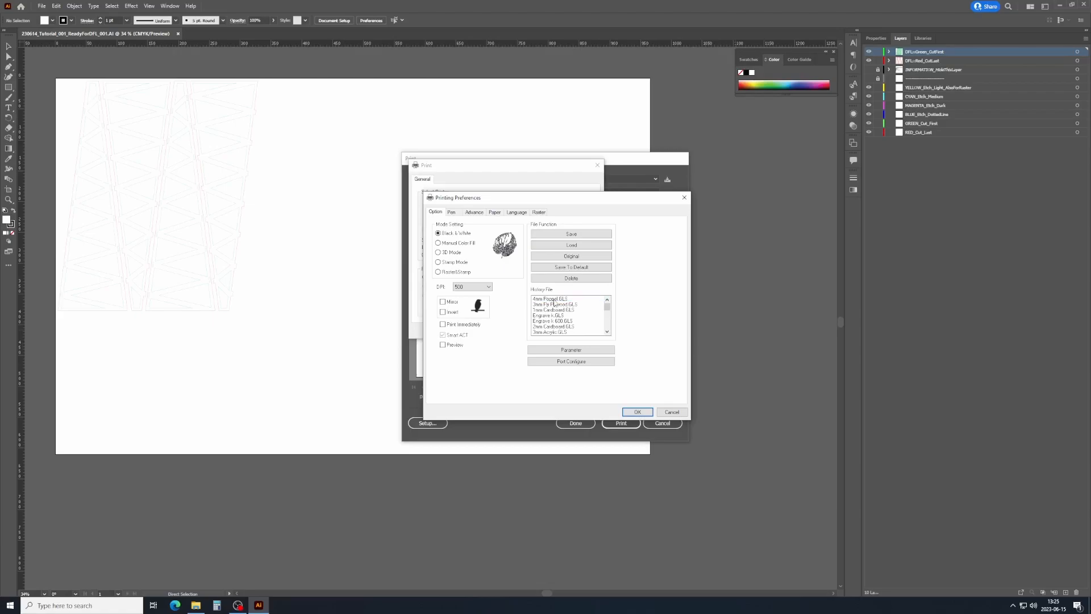
click(495, 212)
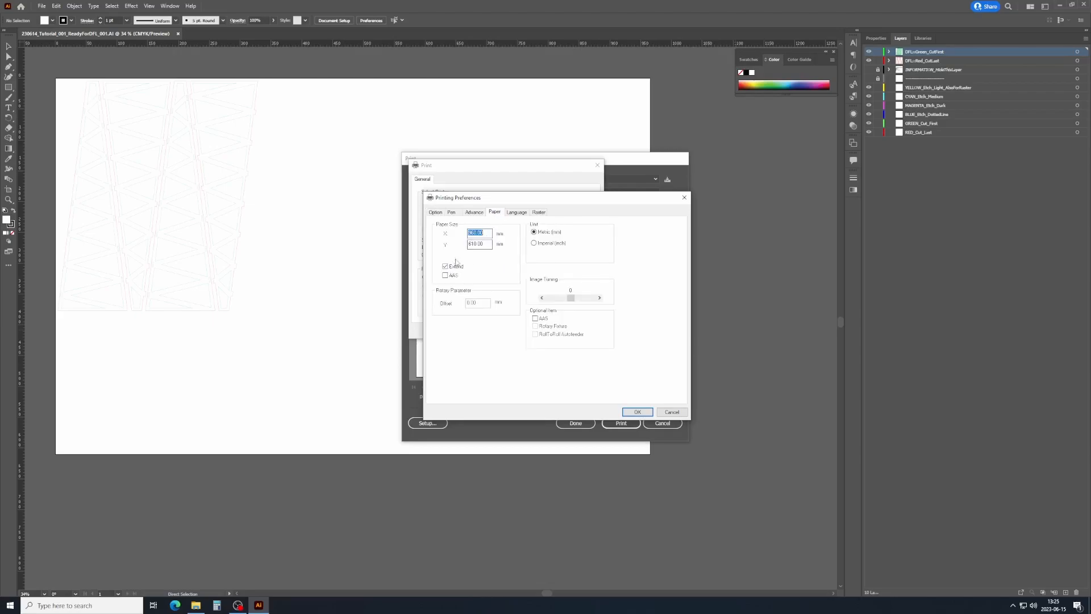
click(438, 213)
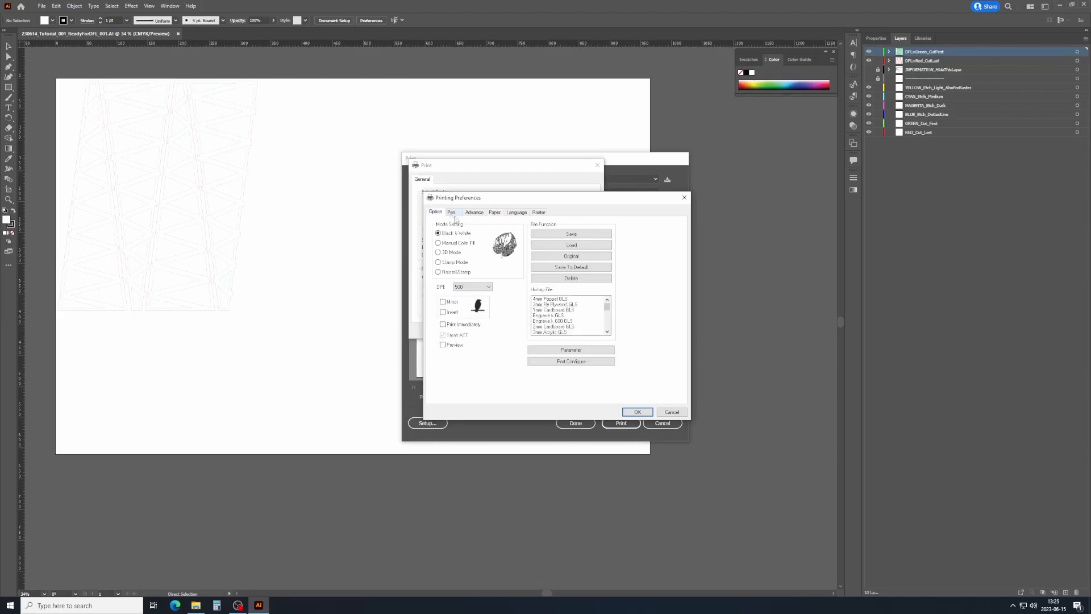
Load the 1mm Cardboard.GLS parameter file from the Templates folder into the driver preferences
double_click(553, 306)
click(573, 247)
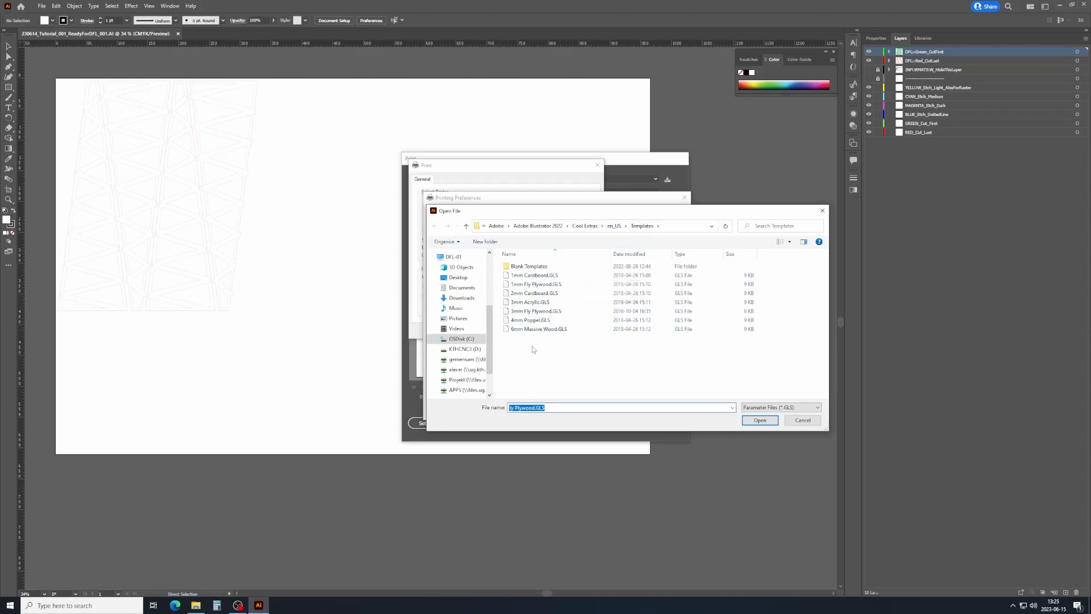
click(460, 349)
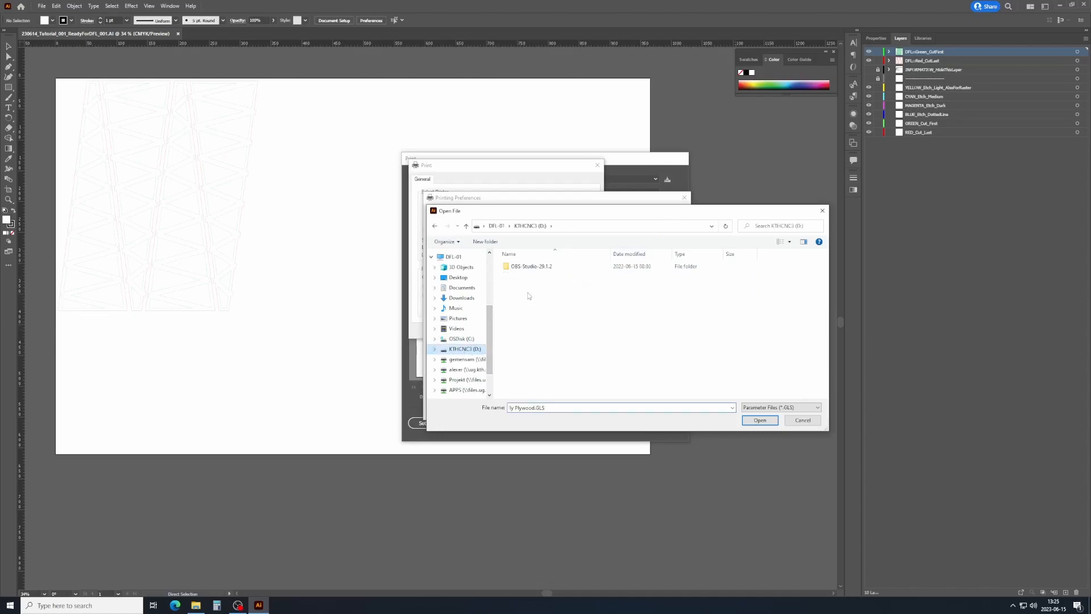
click(435, 226)
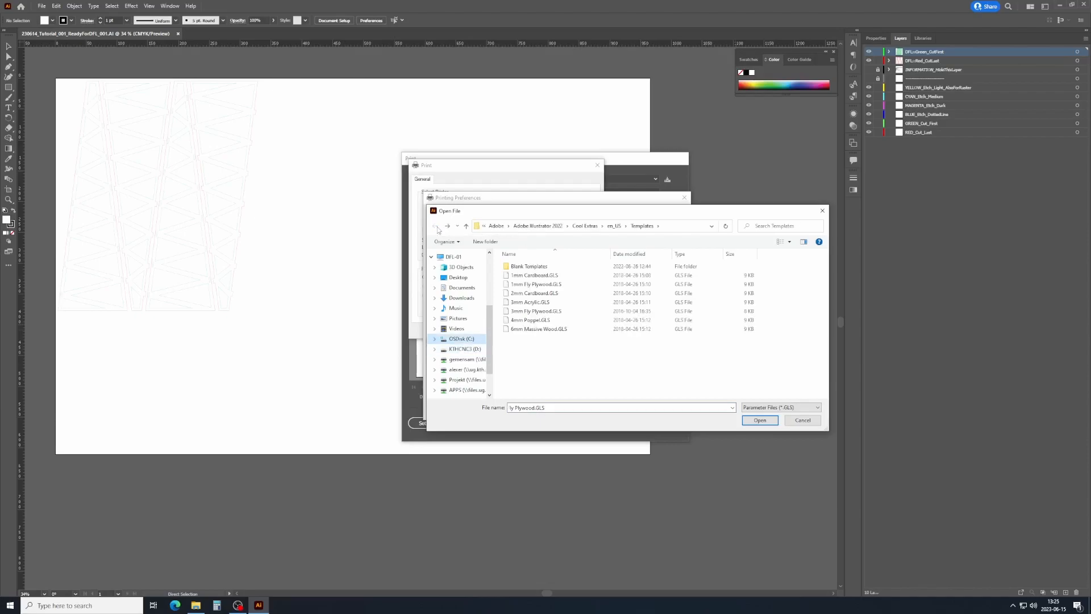
double_click(548, 276)
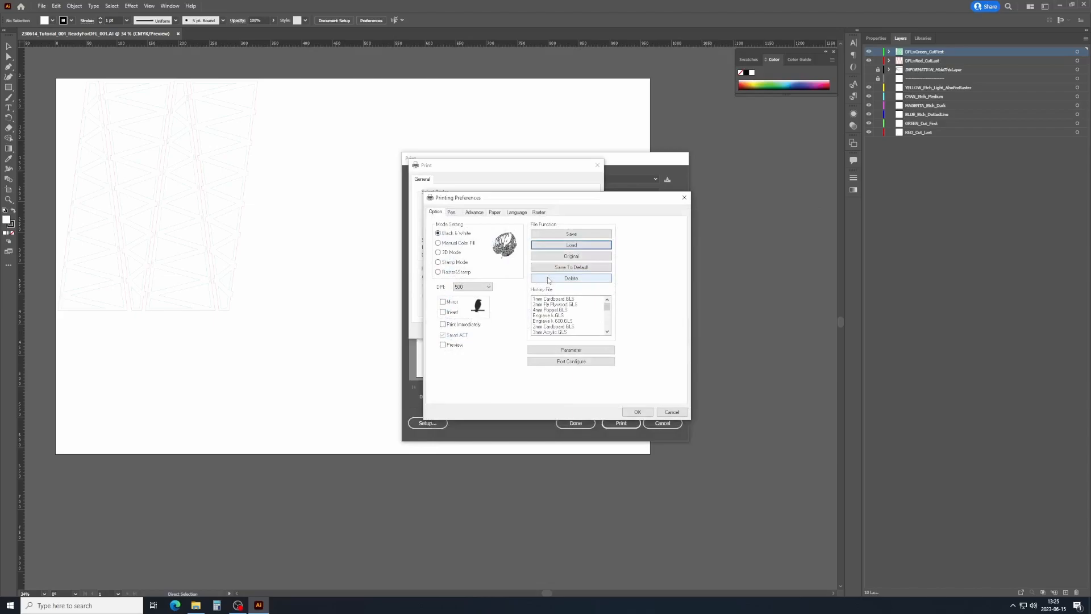
click(441, 214)
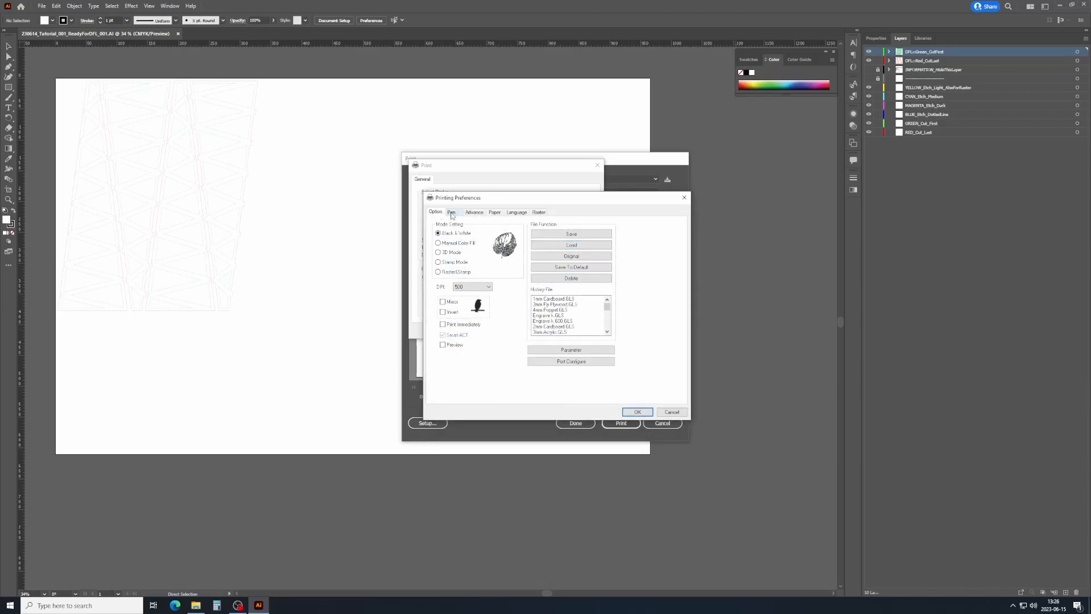
Review the laser pen settings for the yellow, cyan, magenta, green and red pens, comparing green with red
click(452, 213)
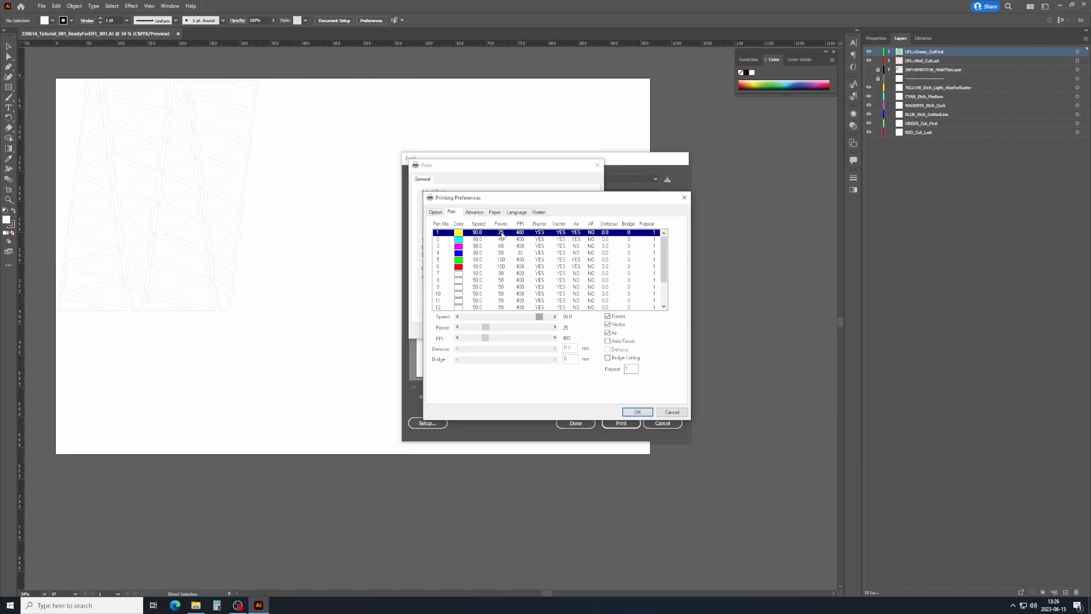
click(467, 242)
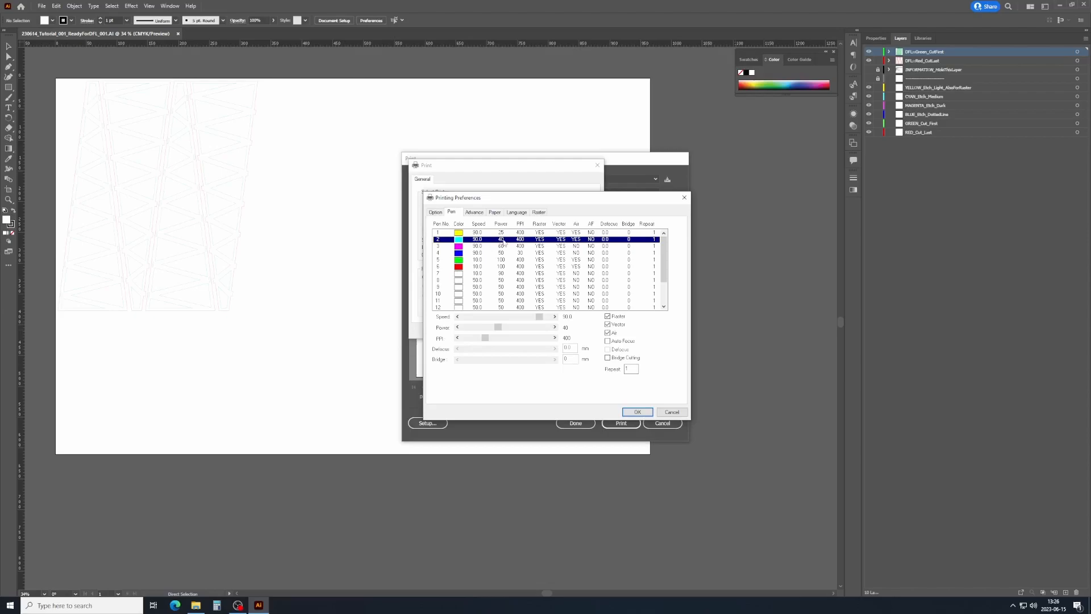
click(455, 247)
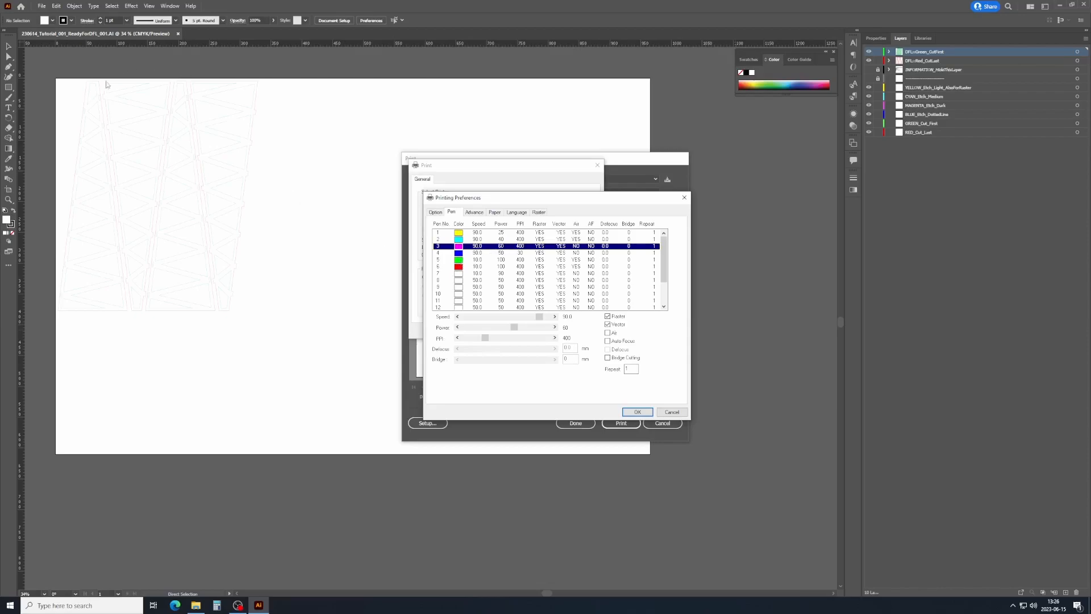
click(461, 260)
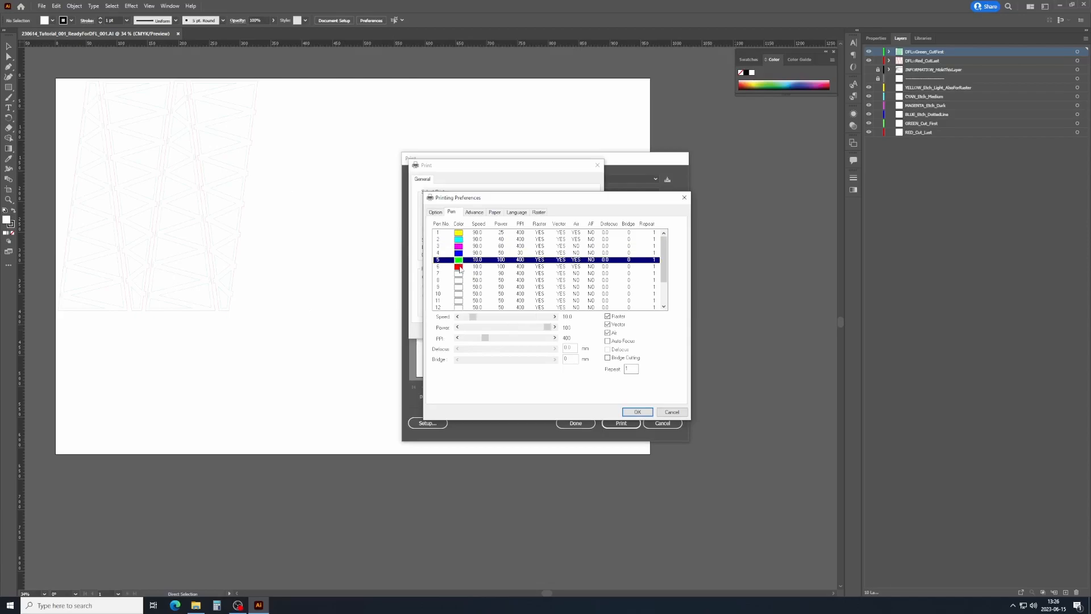
click(460, 266)
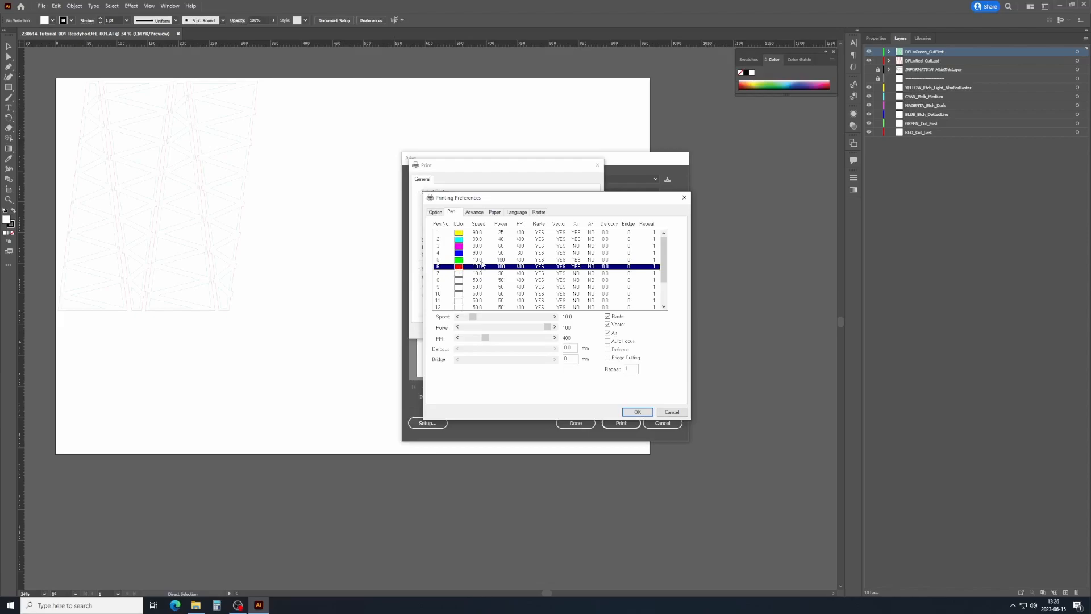
click(481, 261)
click(480, 266)
click(480, 261)
click(481, 265)
click(480, 261)
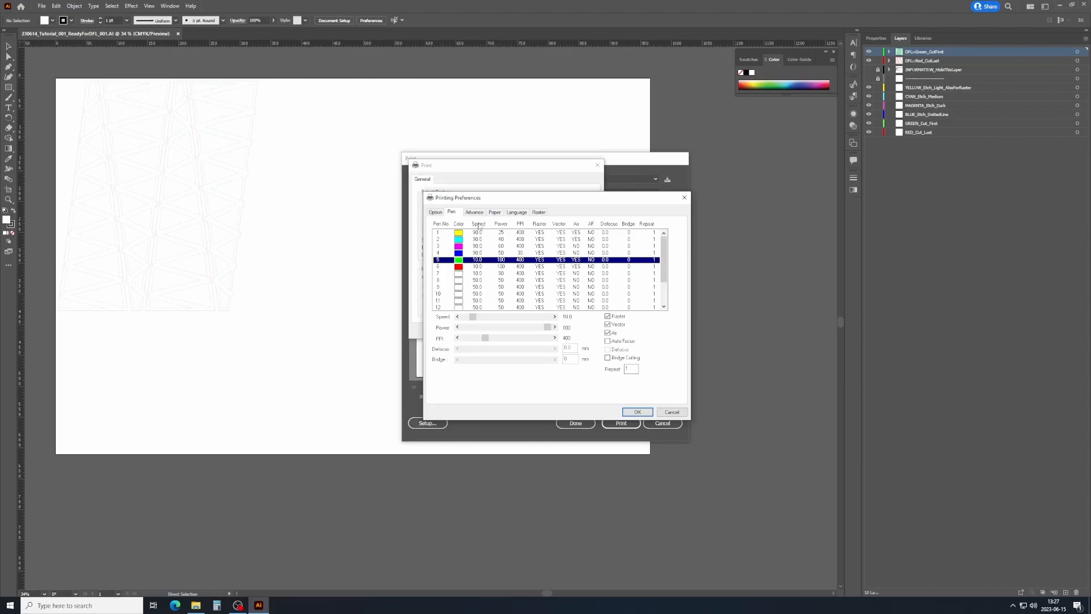
Check the driver's paper settings, accept the printing preferences and confirm the system print setup
click(494, 213)
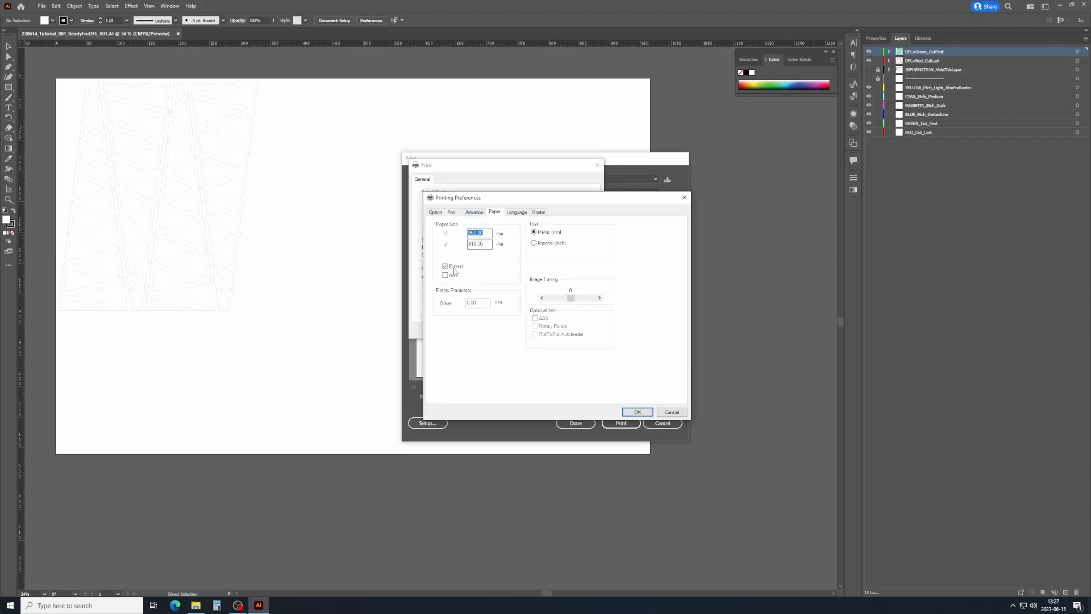
click(637, 411)
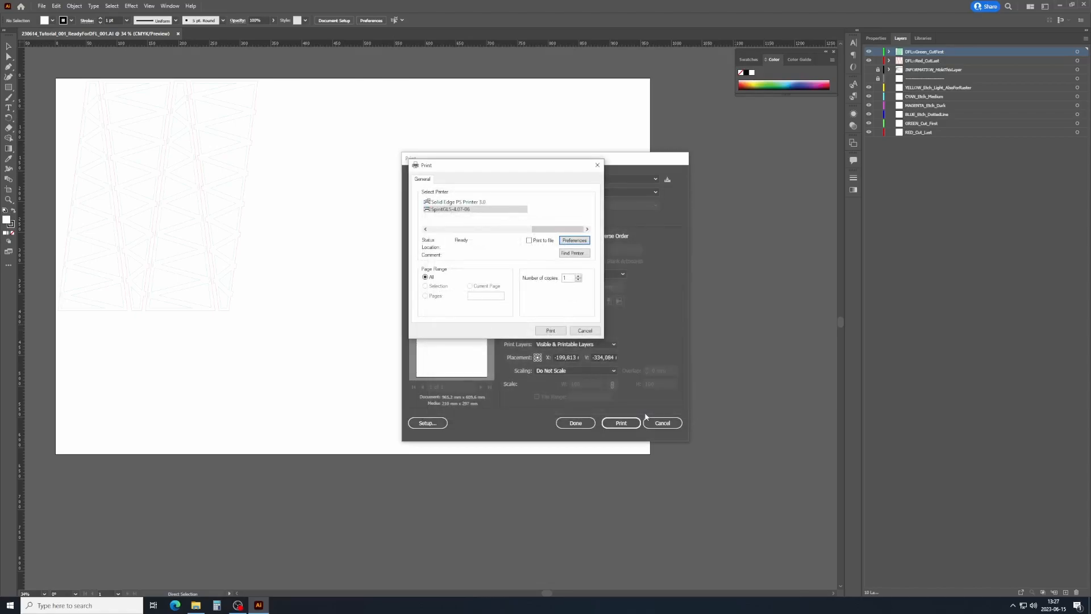
click(550, 331)
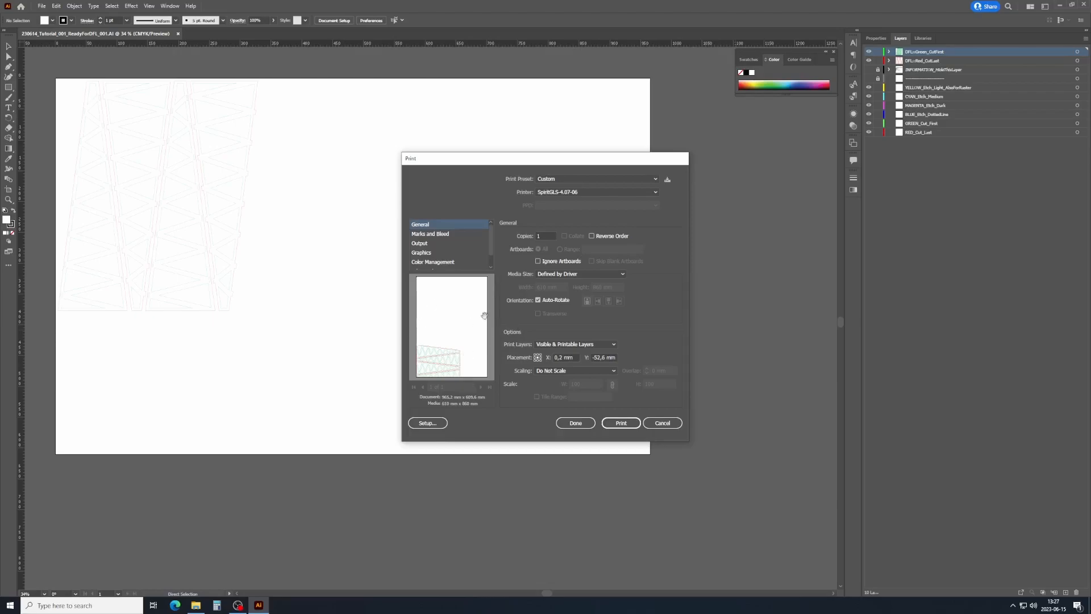
Set the media size to Laser-Illustrator, anchor the placement at the upper-left origin and save the print settings without printing
click(582, 273)
drag(625, 285, 625, 341)
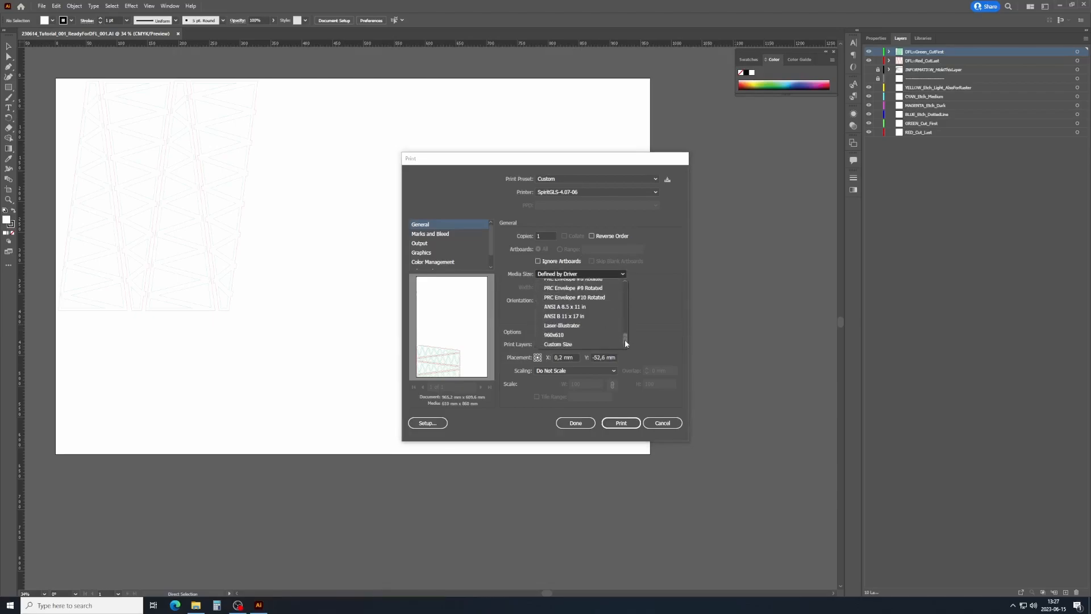
click(569, 329)
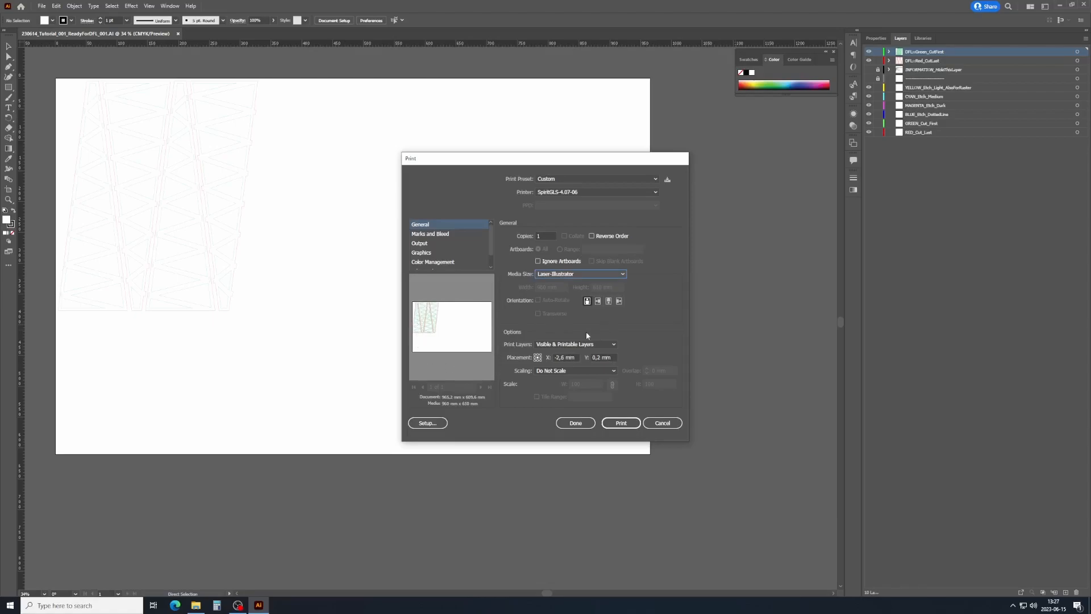
click(536, 357)
click(576, 424)
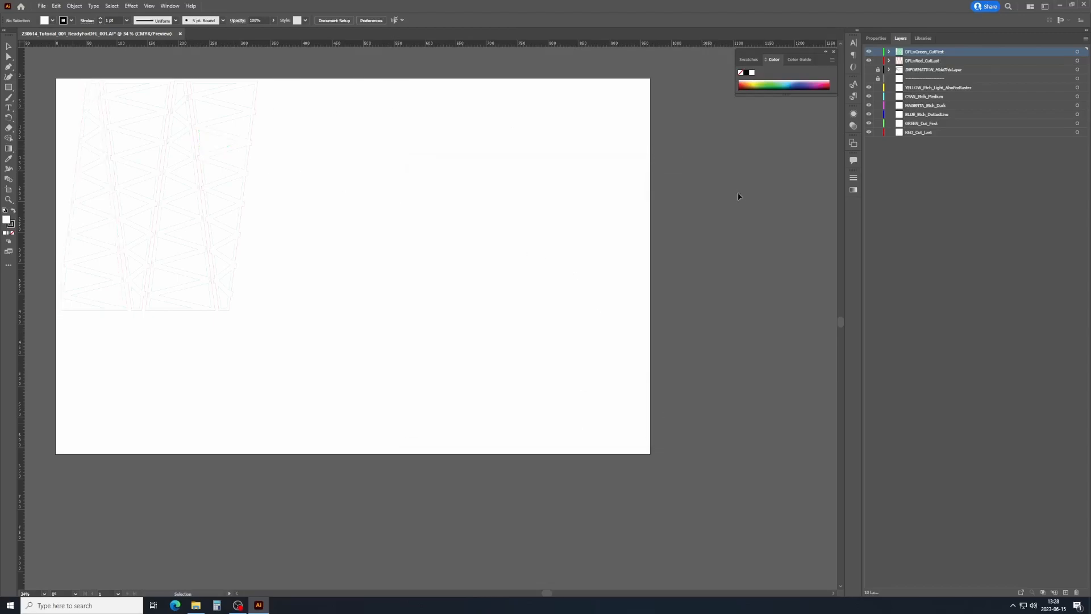
Create a new layer above the others and name it Test
click(1066, 593)
double_click(912, 52)
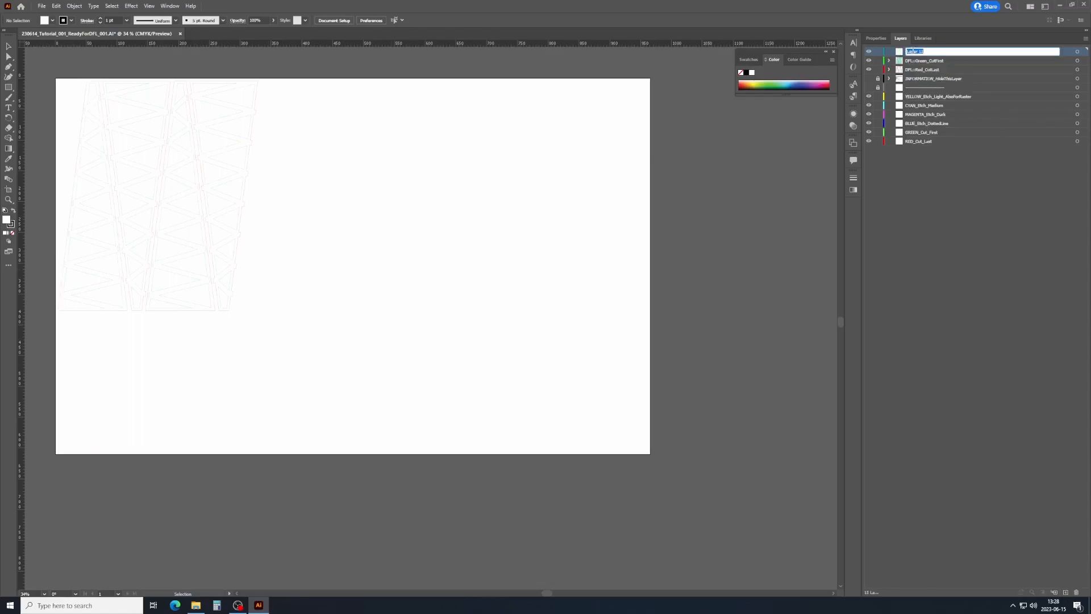
text(Test)
key(Return)
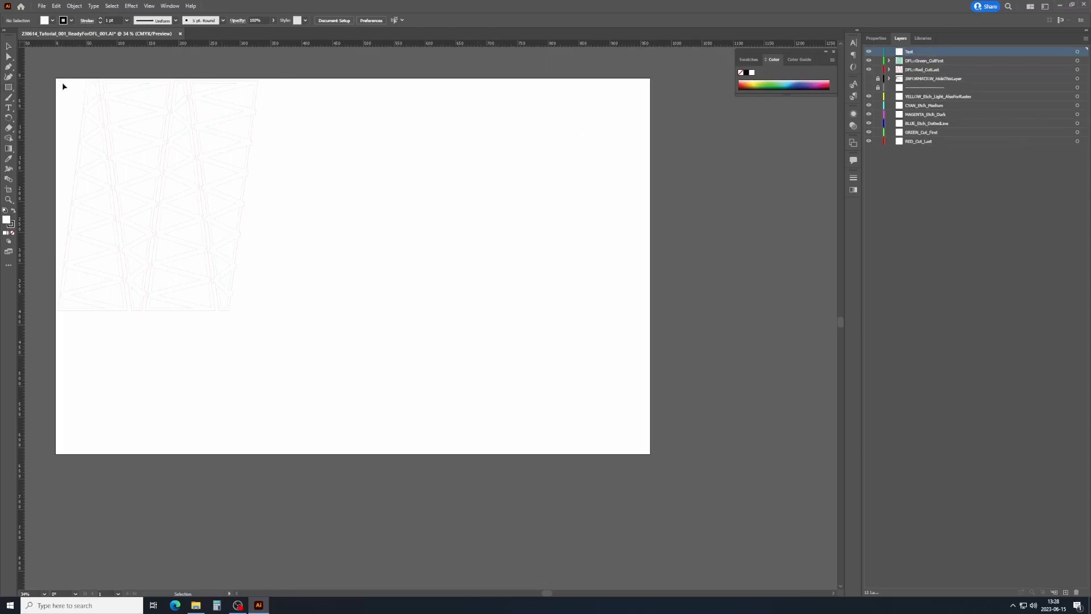
Draw a square about 20 mm wide in the artboard's upper-left corner and remove its fill
key(m)
drag(62, 82, 73, 96)
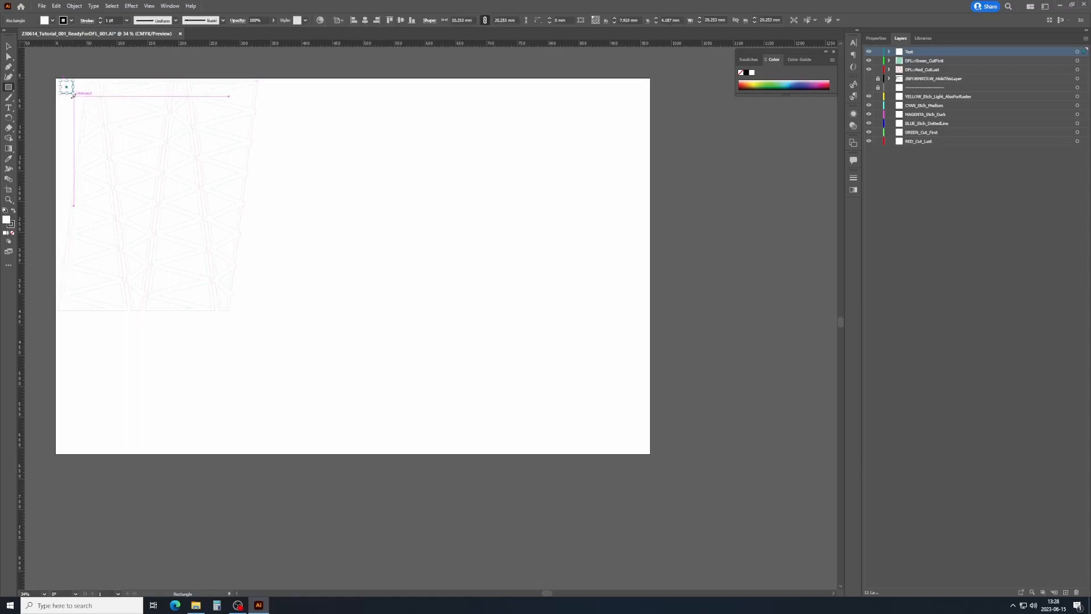
click(53, 20)
click(6, 36)
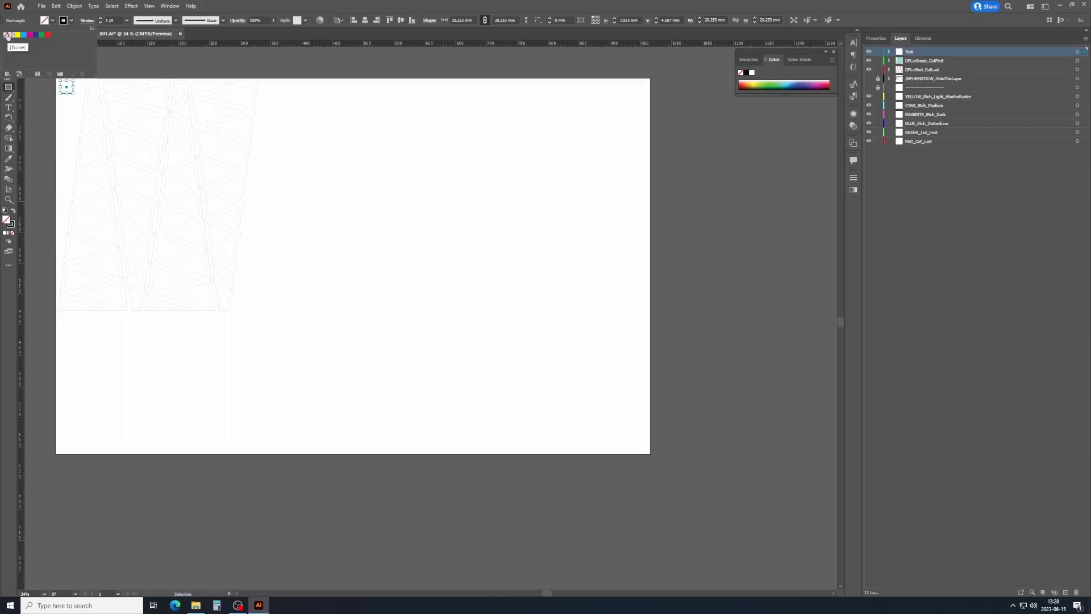
Give the test square a red stroke with a weight of 0.001 pt and deselect it
click(46, 35)
click(106, 21)
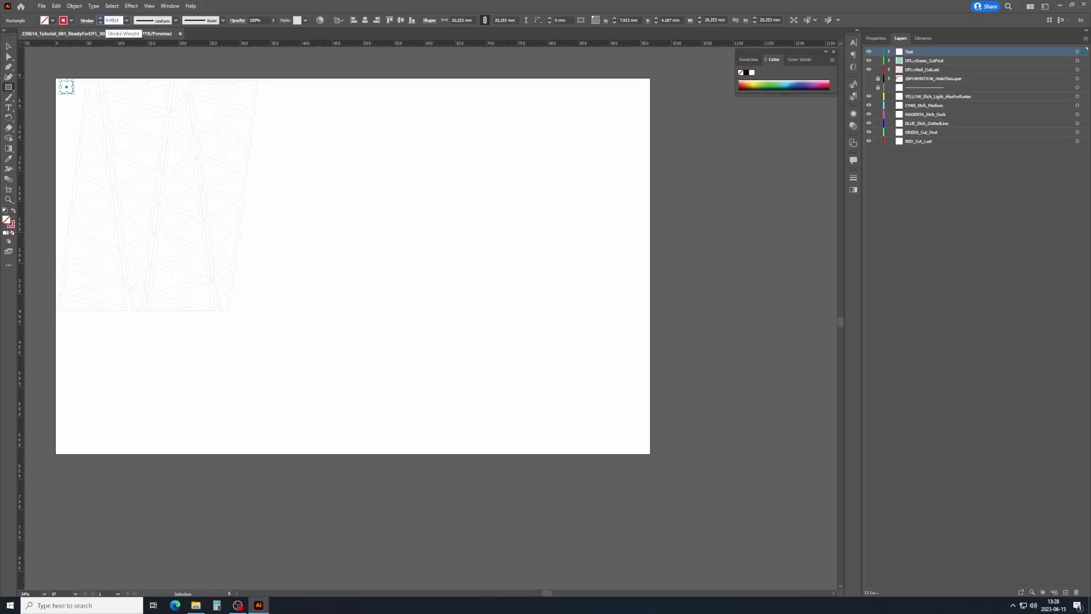
key(Return)
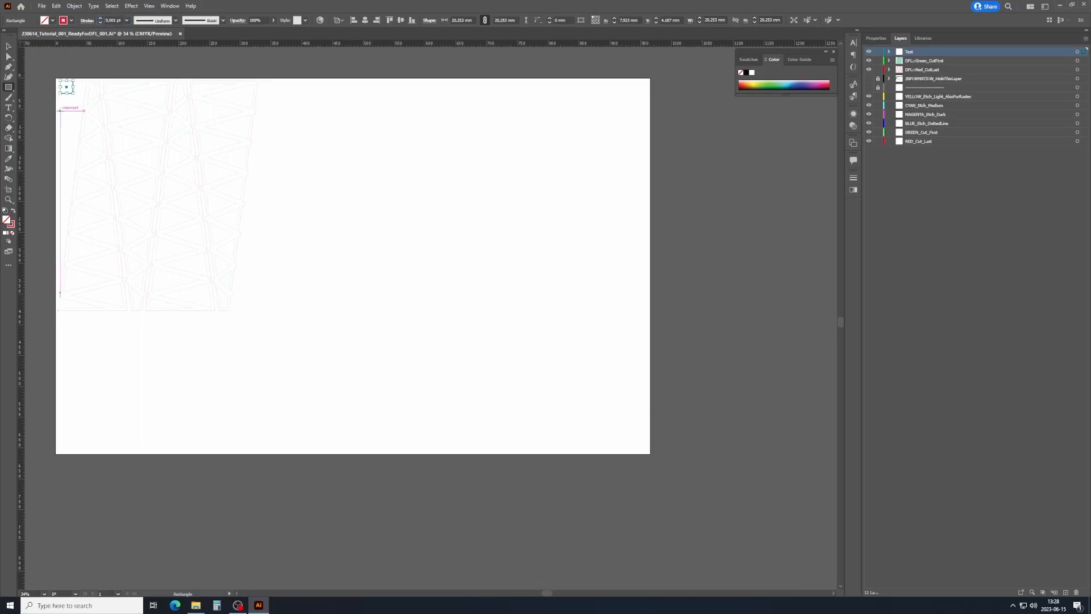
key(v)
click(67, 111)
key(a)
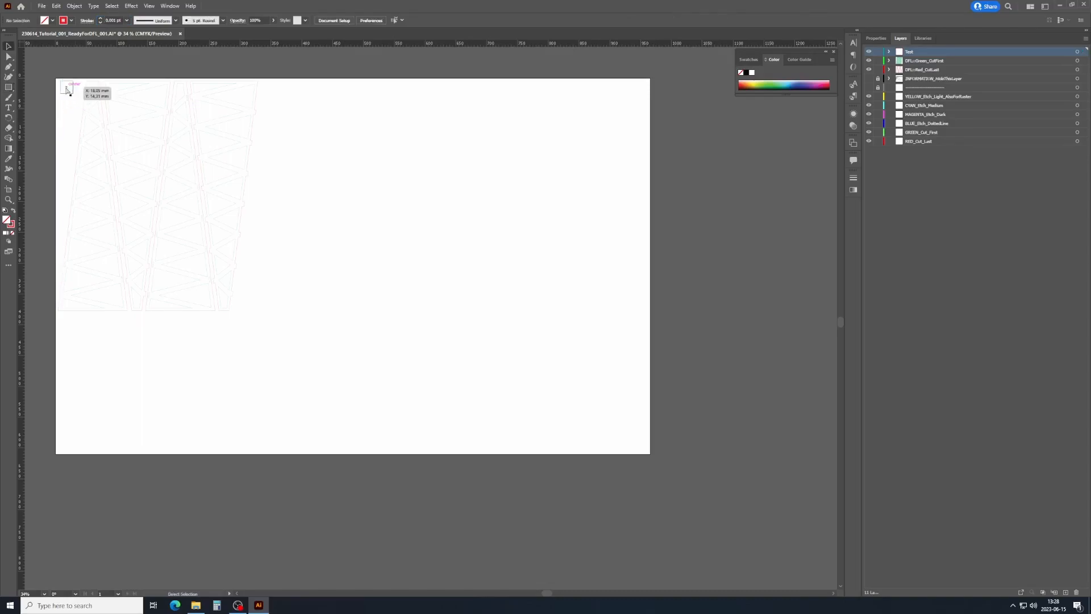
Check the test square up close and hide the DFL Green_CutFirst and Red_CutLast layers
scroll(62, 92, up, 6)
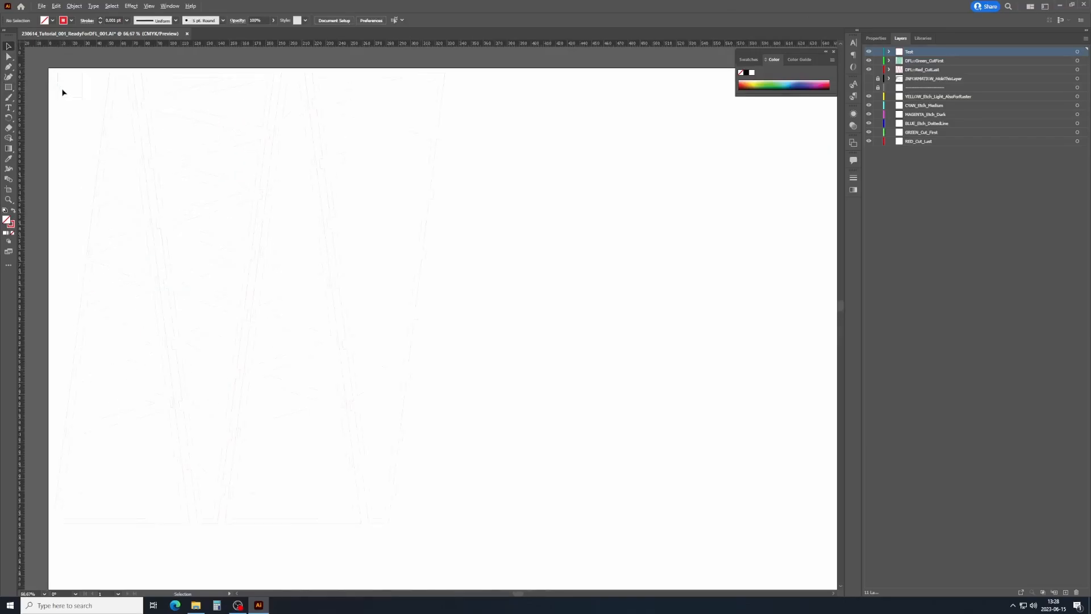
drag(91, 93, 166, 170)
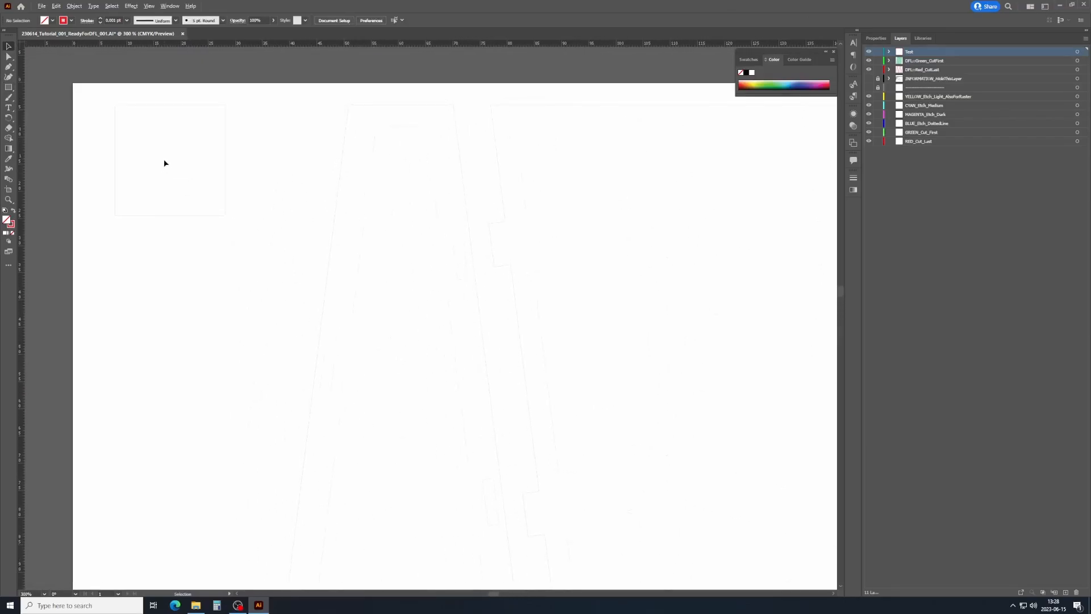
scroll(165, 163, down, 6)
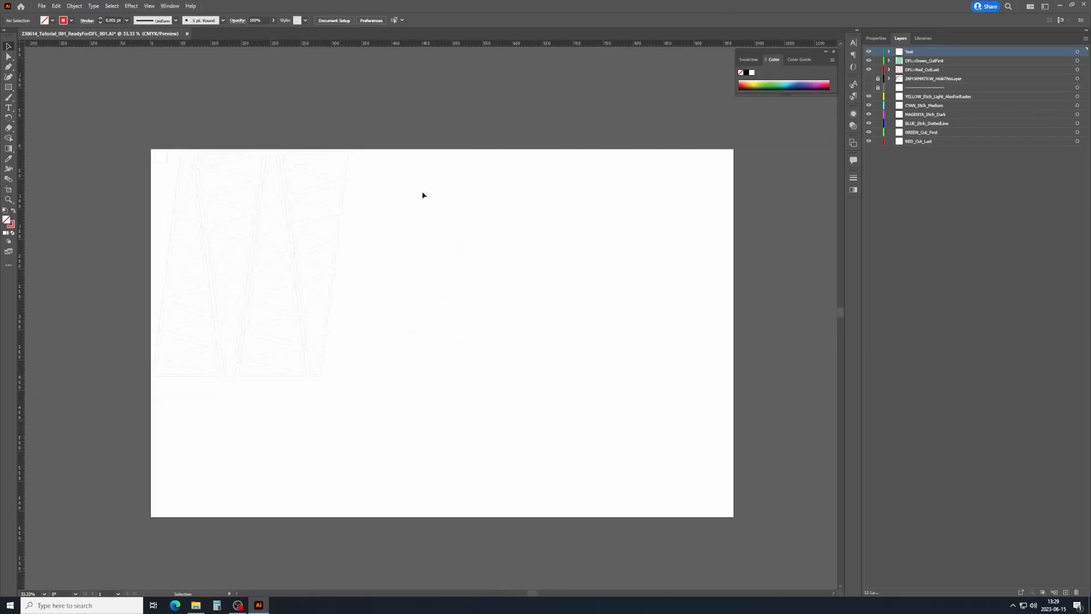
click(869, 61)
click(869, 69)
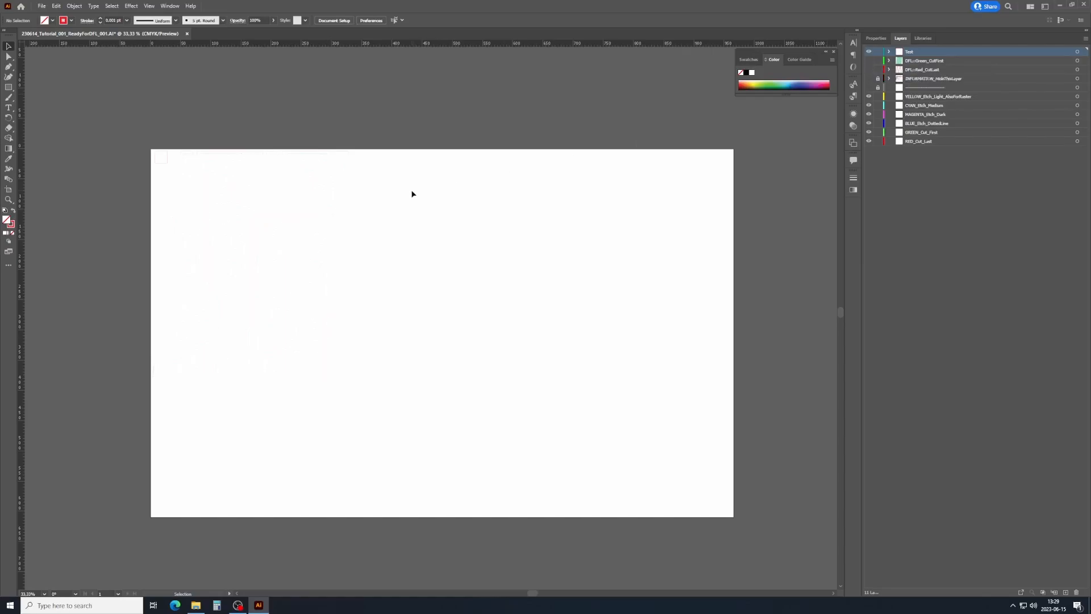
Print the test square to the SpiritGLS-4.07-06 laser printer with the saved print settings
key(a)
key(ctrl+p)
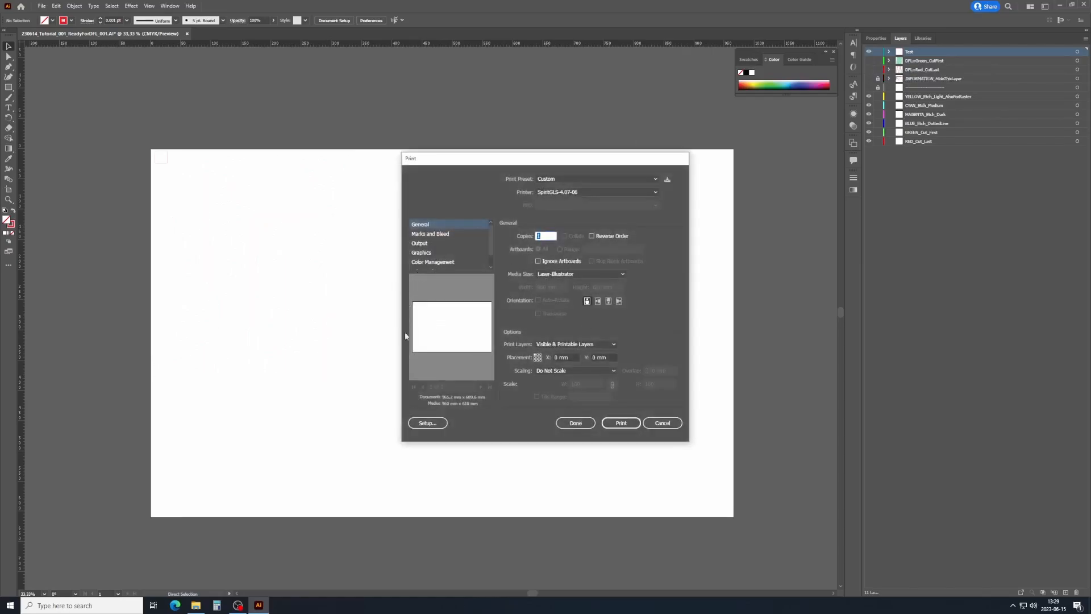
click(622, 424)
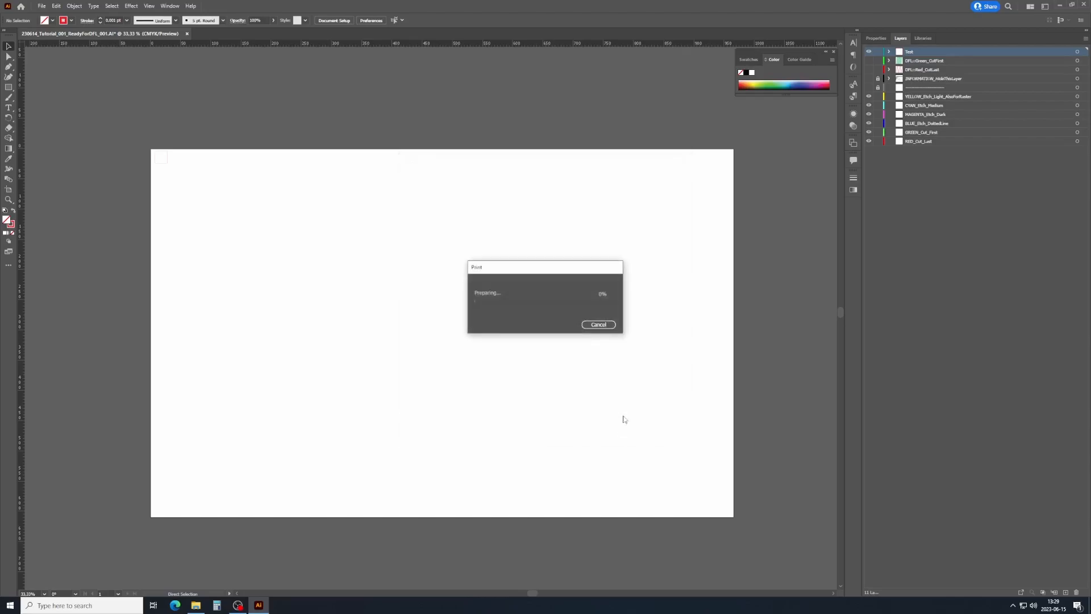